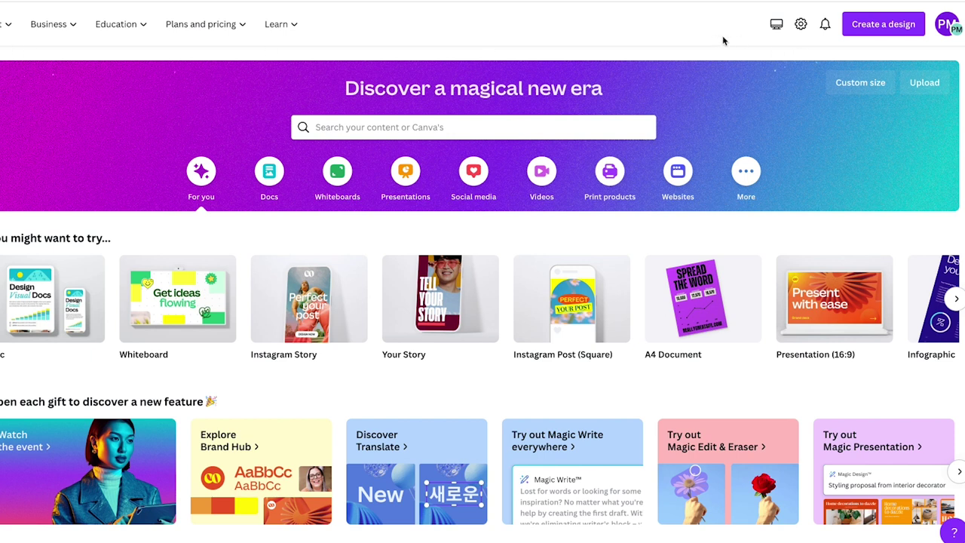
- Create a new blank design with a custom size of 500 × 500 px
click(878, 32)
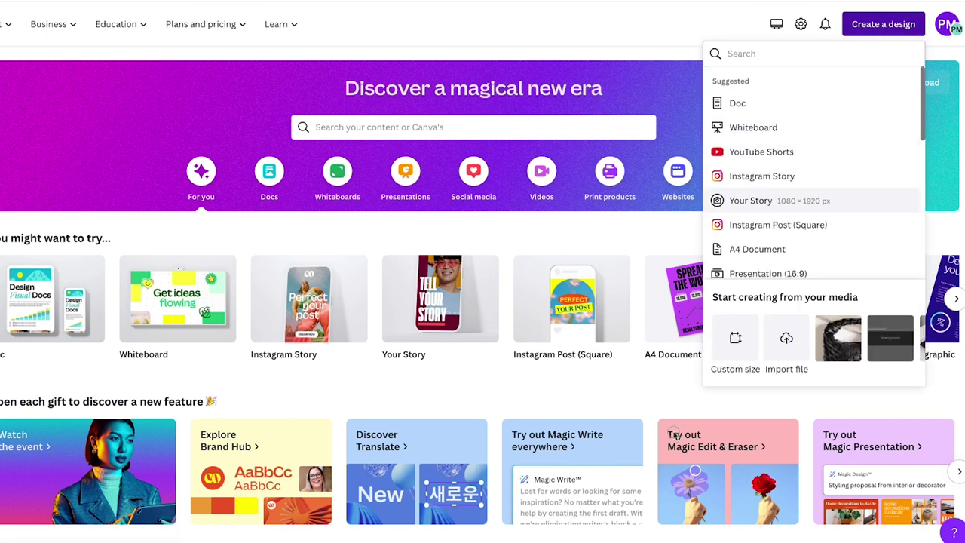
click(737, 361)
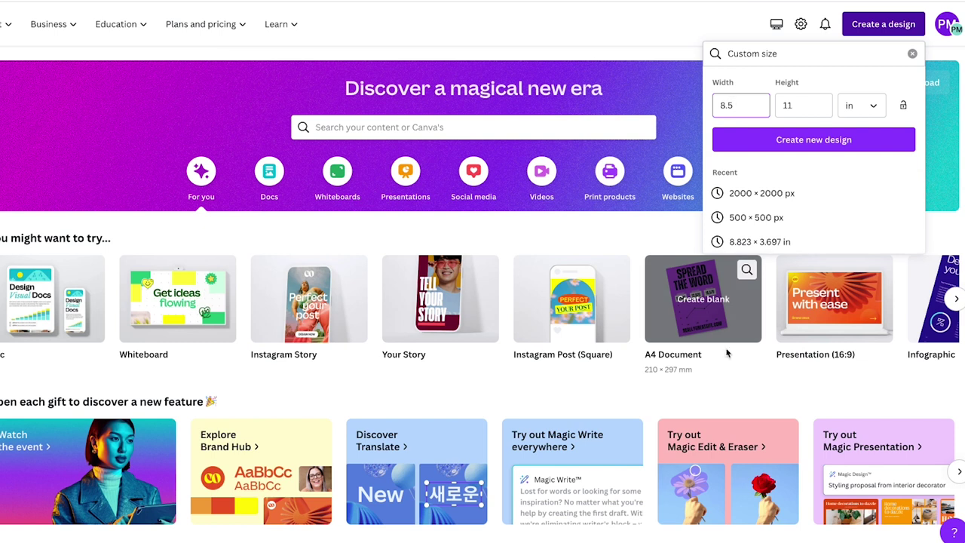
click(733, 219)
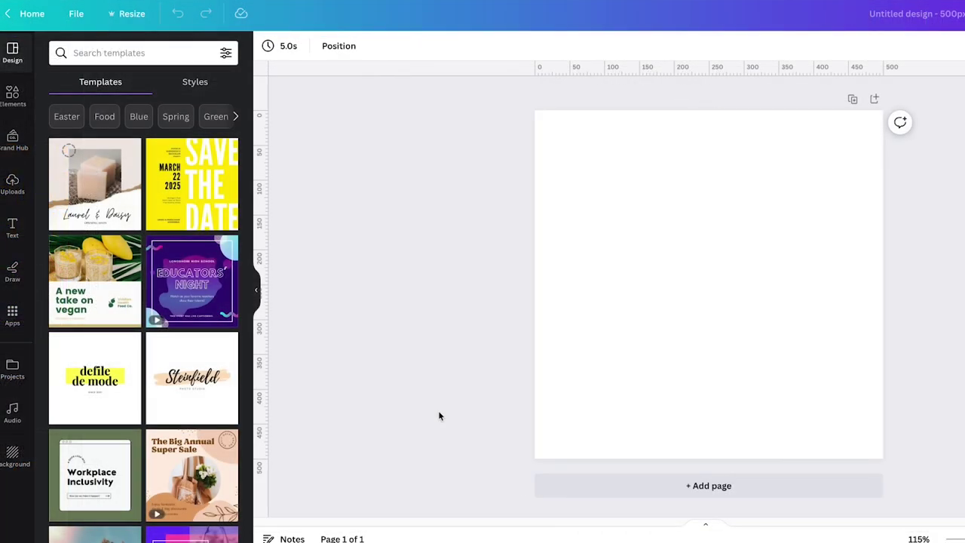
- Place the uploaded golden retriever puppy image on the blank page
click(13, 190)
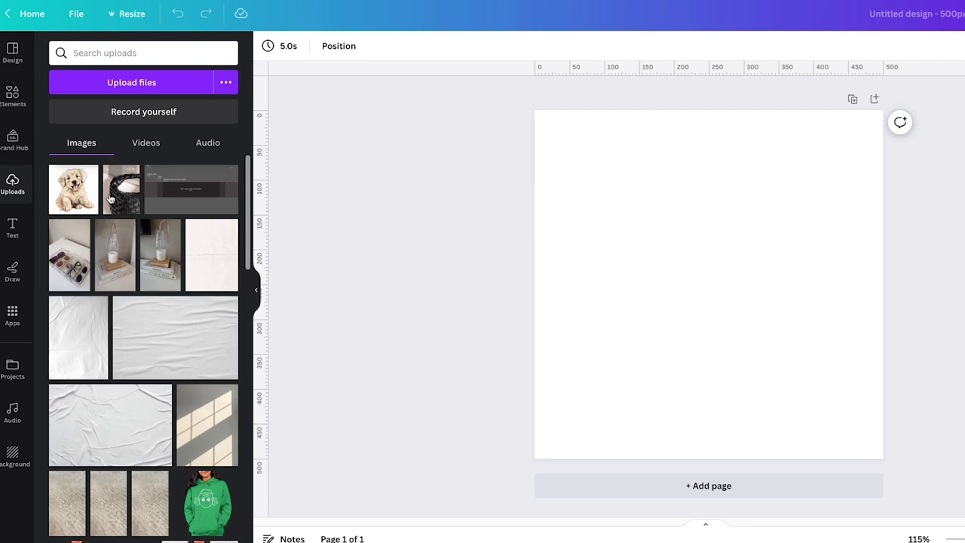
drag(70, 194, 580, 219)
drag(730, 321, 713, 271)
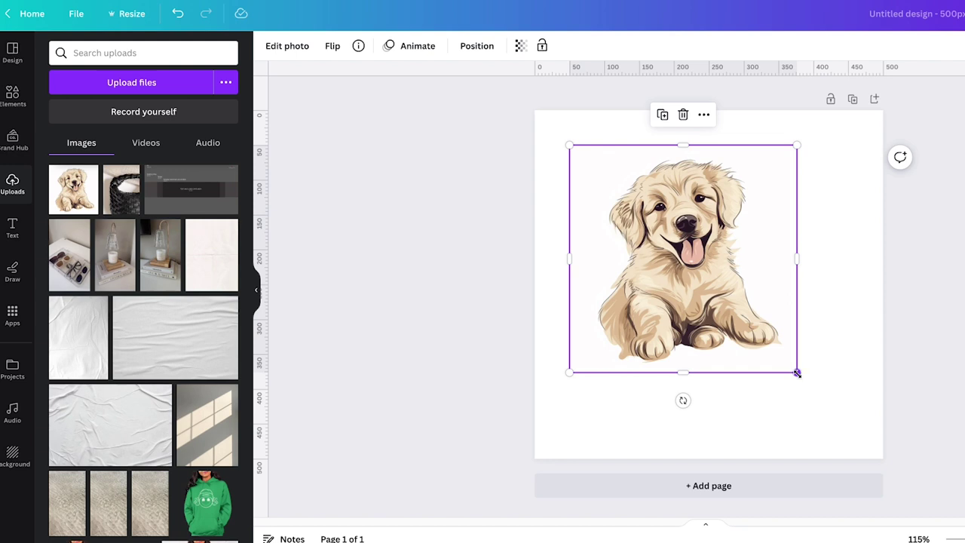
- Enlarge the golden retriever puppy image until it nearly fills the page and centre it both horizontally and vertically
drag(797, 373, 877, 451)
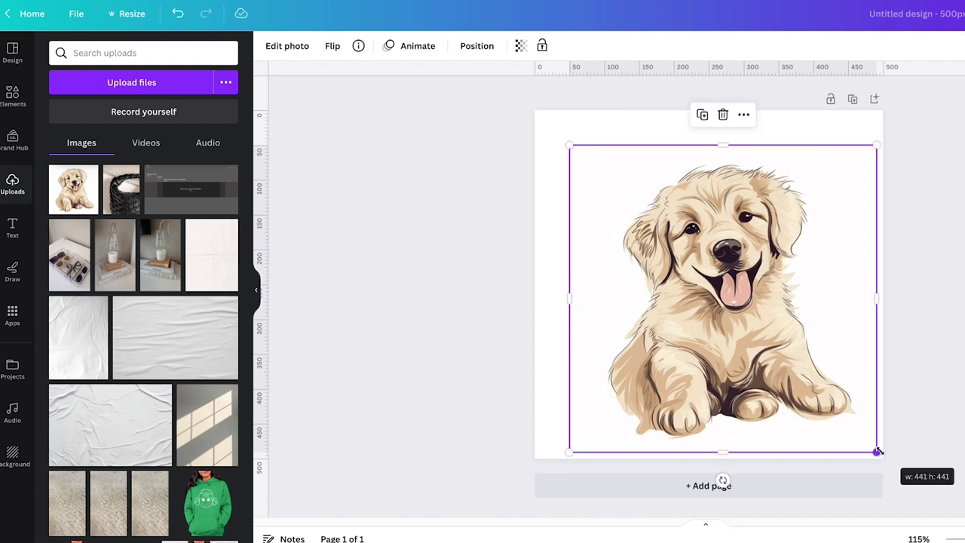
drag(741, 349, 688, 308)
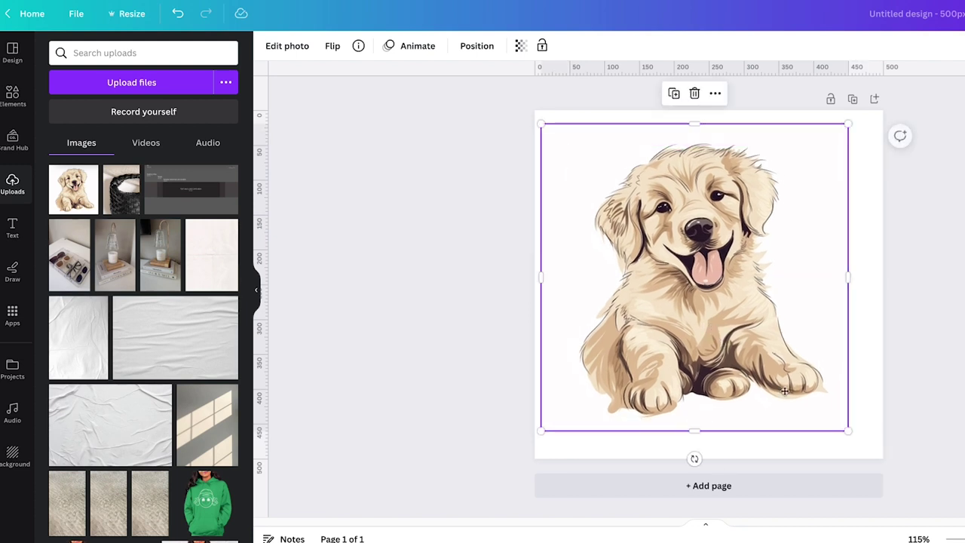
drag(847, 430, 877, 455)
drag(723, 360, 723, 354)
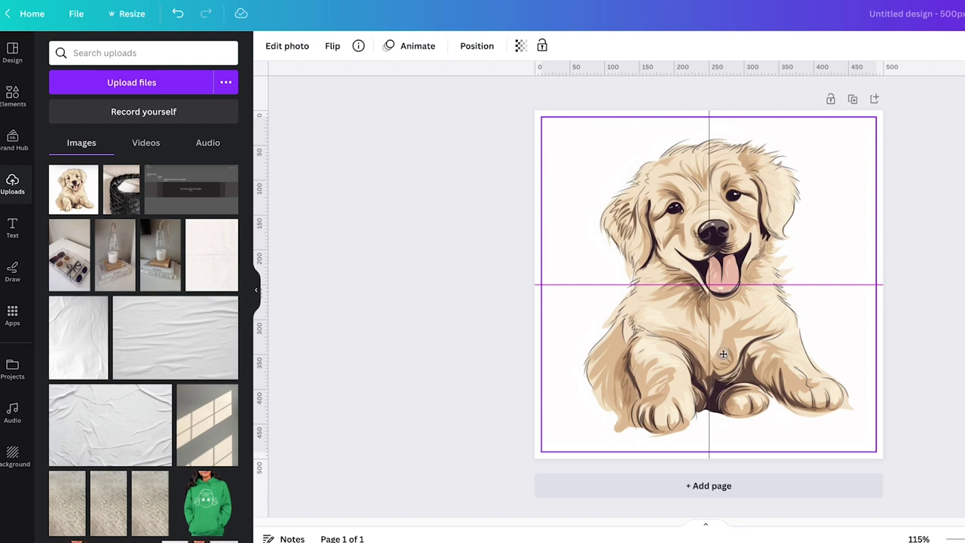
drag(723, 354, 723, 354)
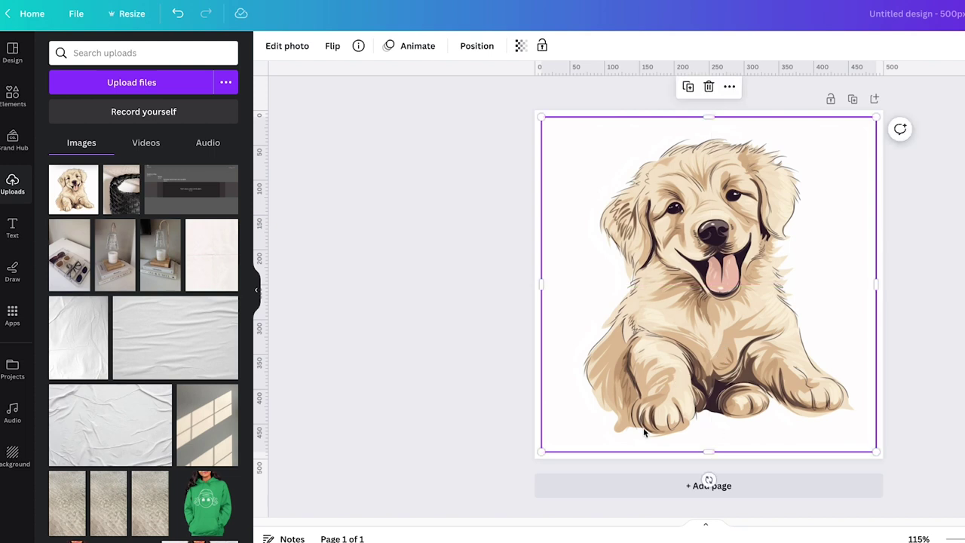
click(457, 377)
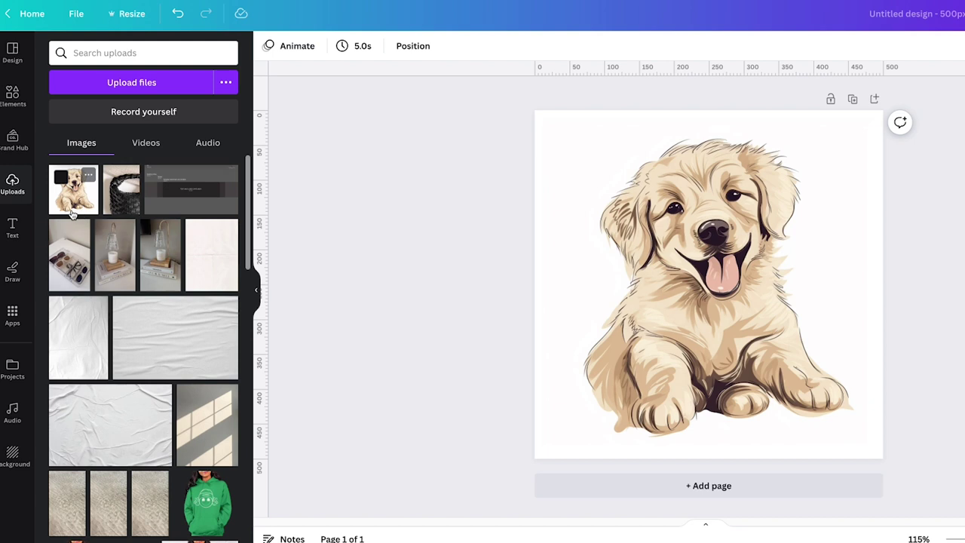
- Remove the background of the puppy image with BG Remover
click(701, 210)
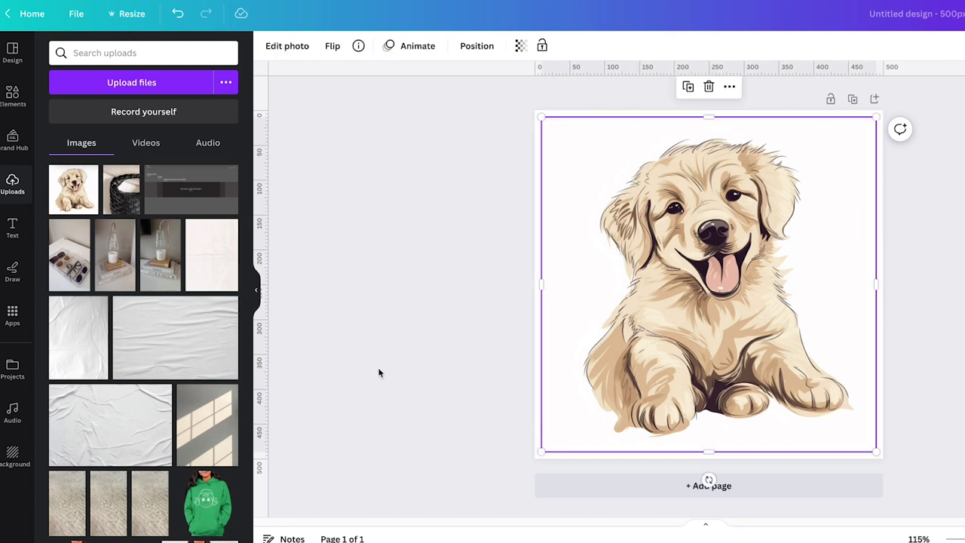
click(285, 48)
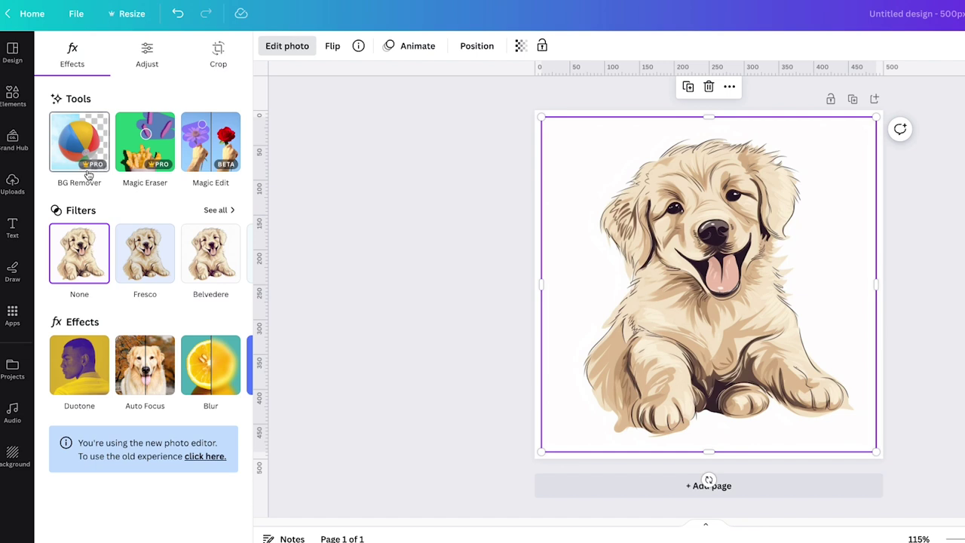
click(76, 147)
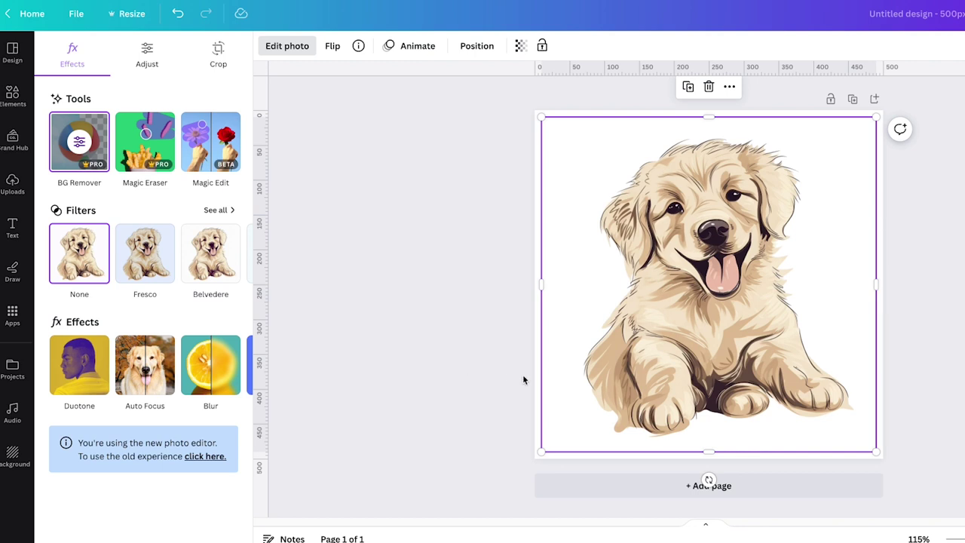
key(Escape)
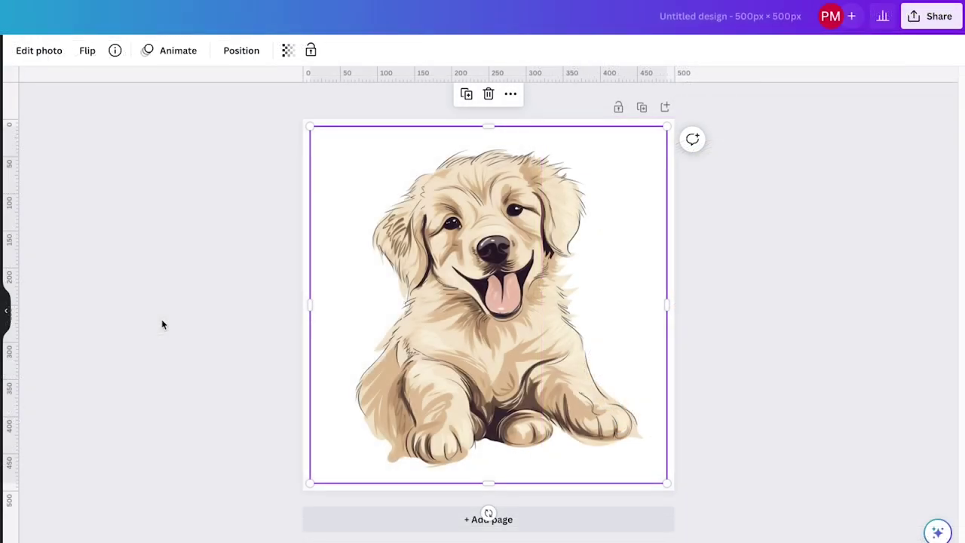
- Download the design as a PNG with a transparent background
click(915, 25)
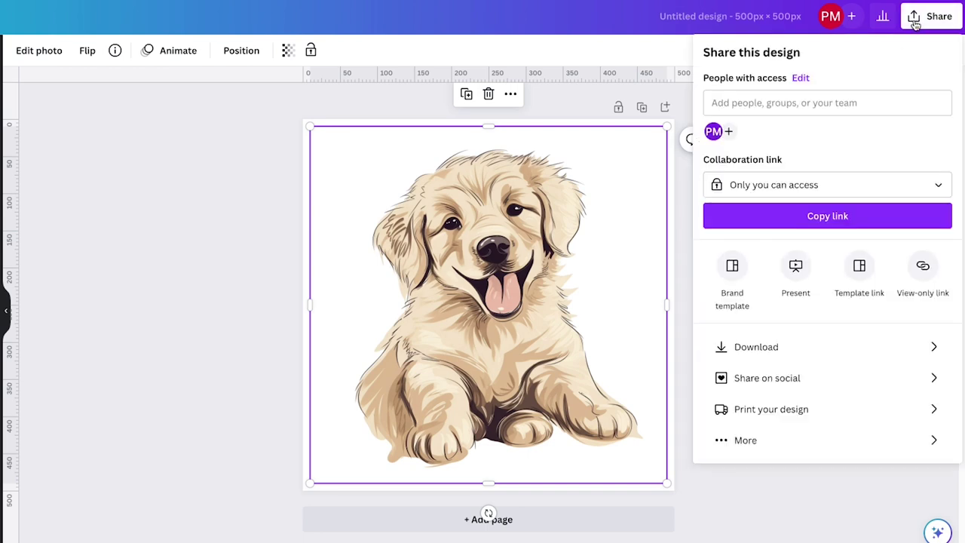
click(756, 349)
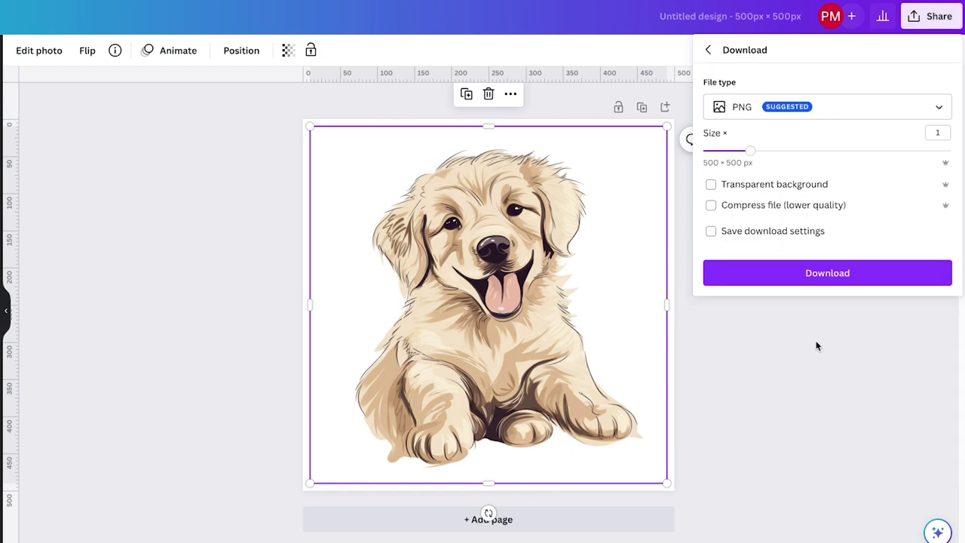
click(711, 185)
click(777, 279)
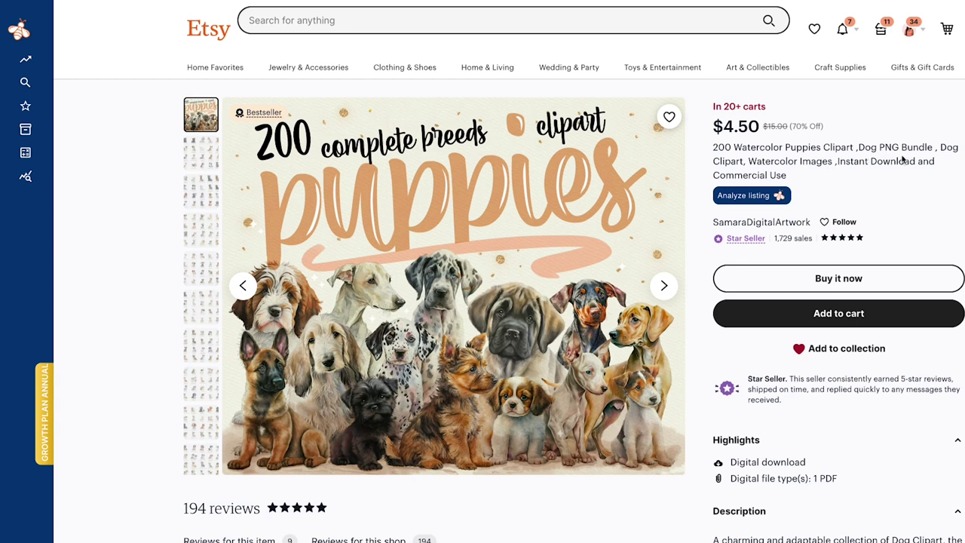
- On the Etsy listing of 200 Watercolor Puppies Clipart, browse the preview images and examine its sales, revenue, listing age and review statistics
click(664, 291)
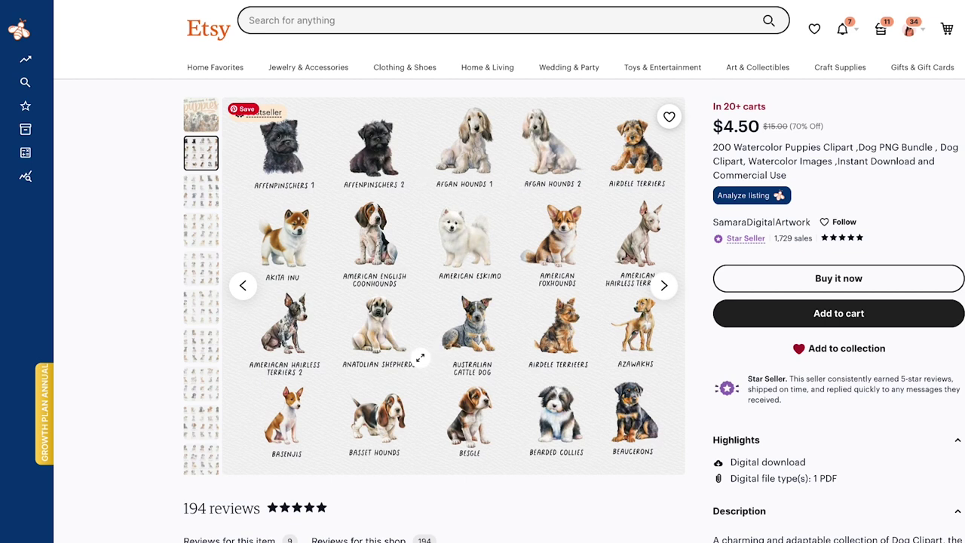
click(664, 287)
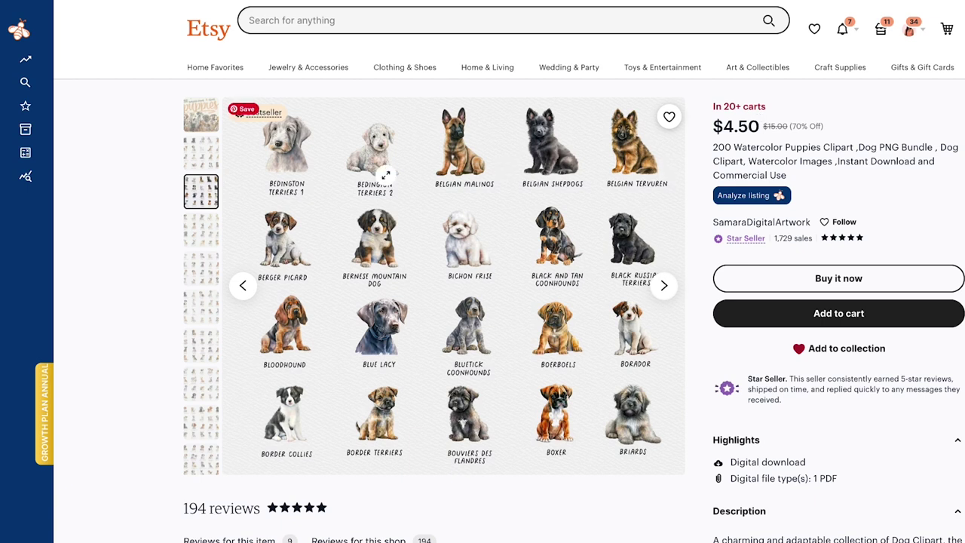
click(38, 58)
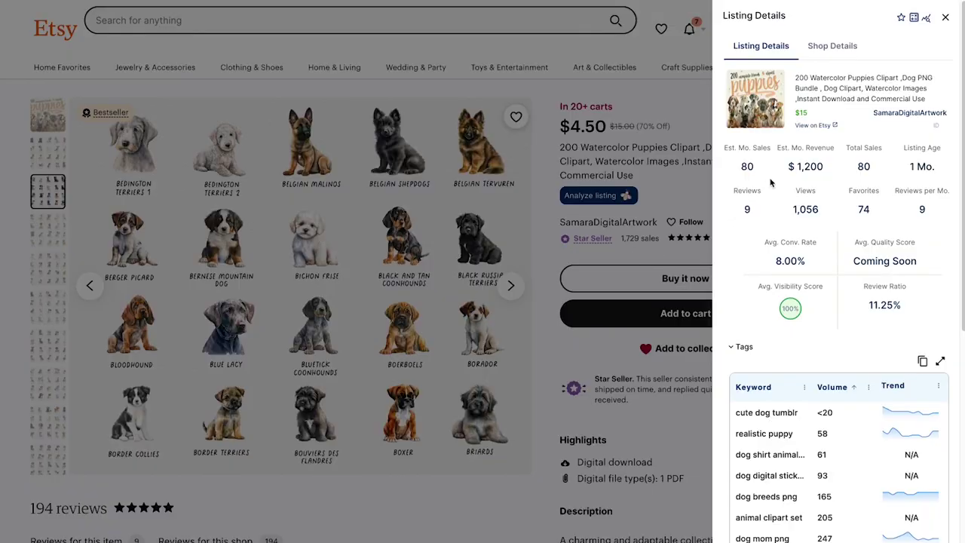
mouse_move(863, 169)
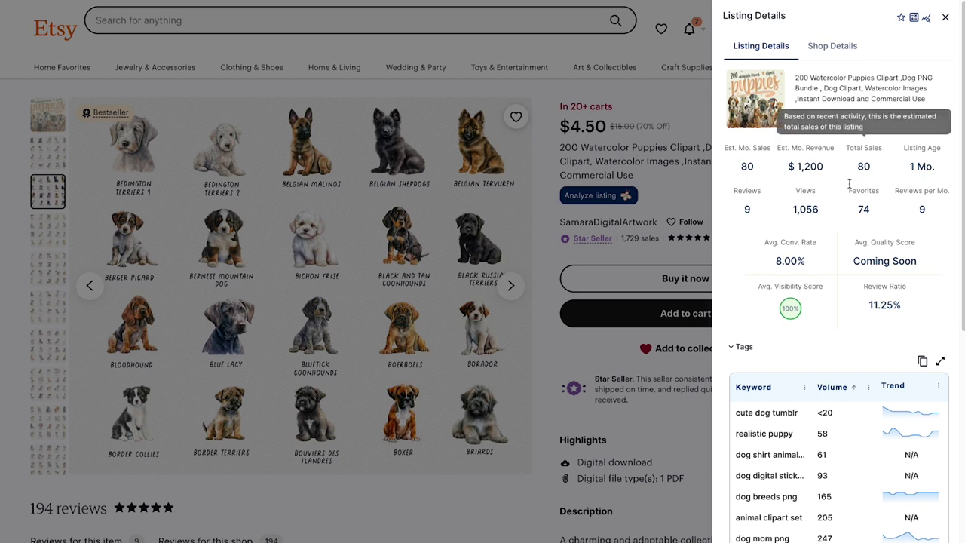
mouse_move(787, 188)
mouse_move(718, 198)
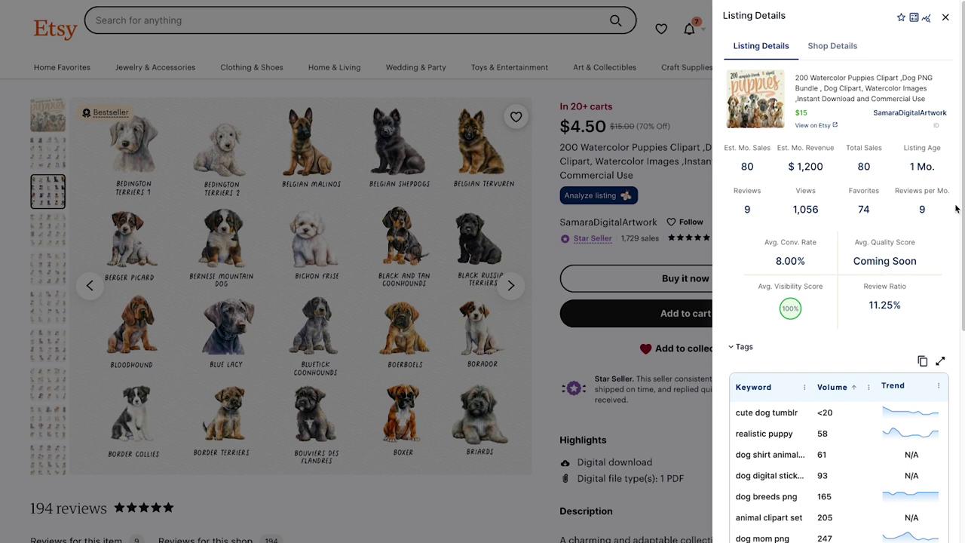
mouse_move(945, 181)
mouse_move(944, 164)
click(483, 513)
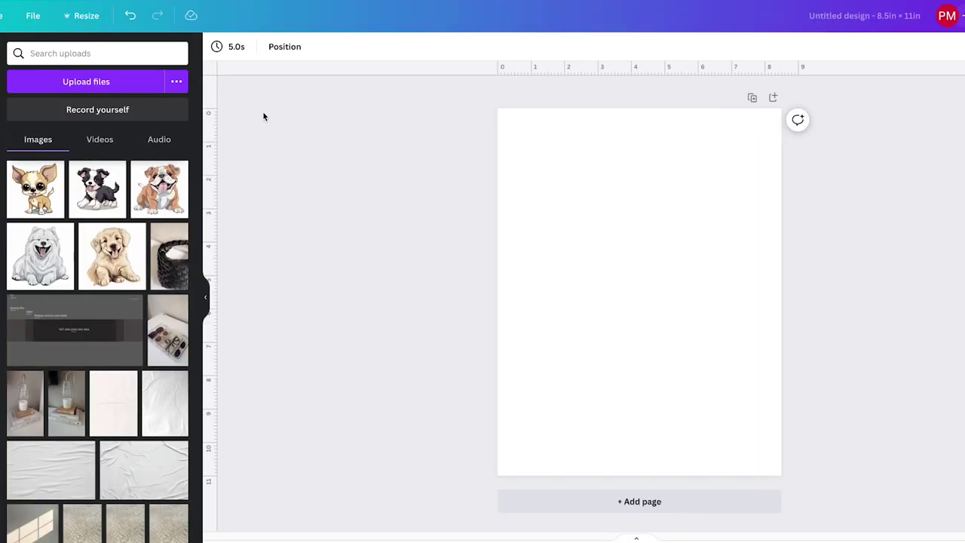
- In the 8.5 × 11 in Canva design, add the Chihuahua image, shrunk to about 3 in wide, at the page's upper left
key(ctrl+z)
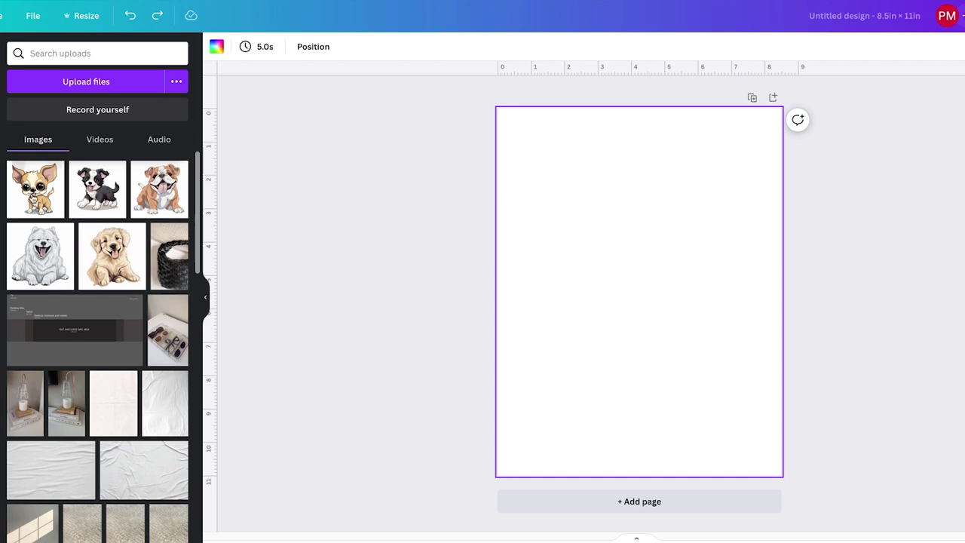
click(41, 208)
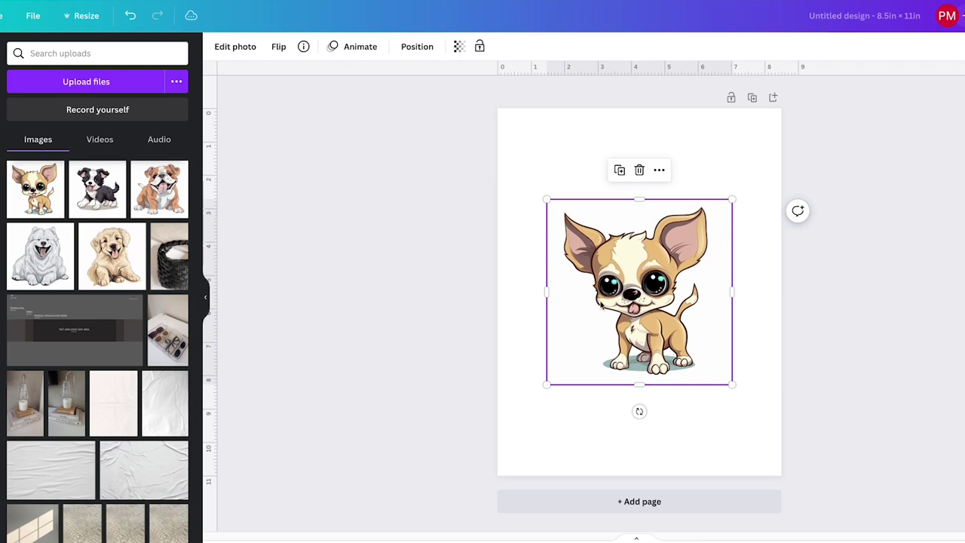
drag(732, 387, 635, 309)
drag(596, 249, 574, 203)
- Add the black and white puppy image, sized to about 3 in wide, to the right of the Chihuahua
click(90, 202)
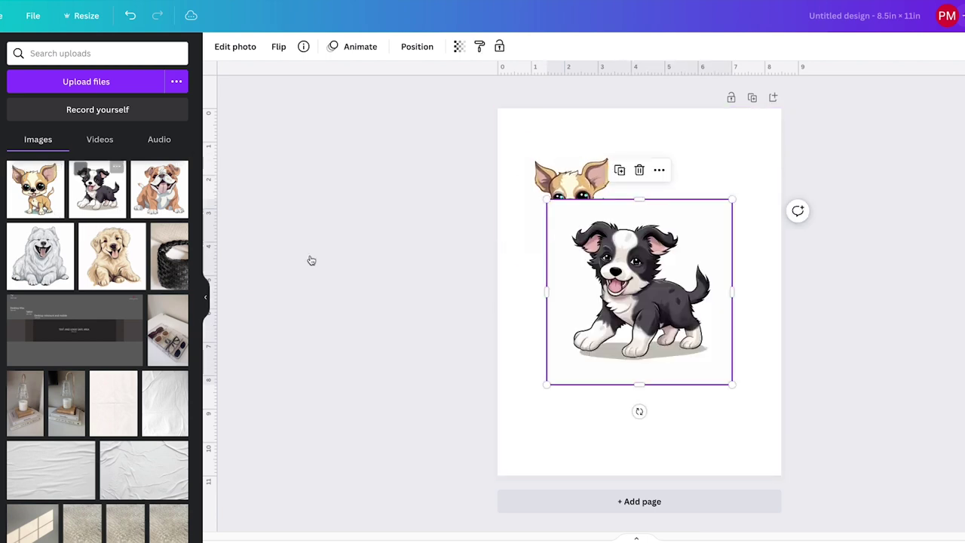
drag(732, 384, 604, 287)
drag(576, 256, 684, 220)
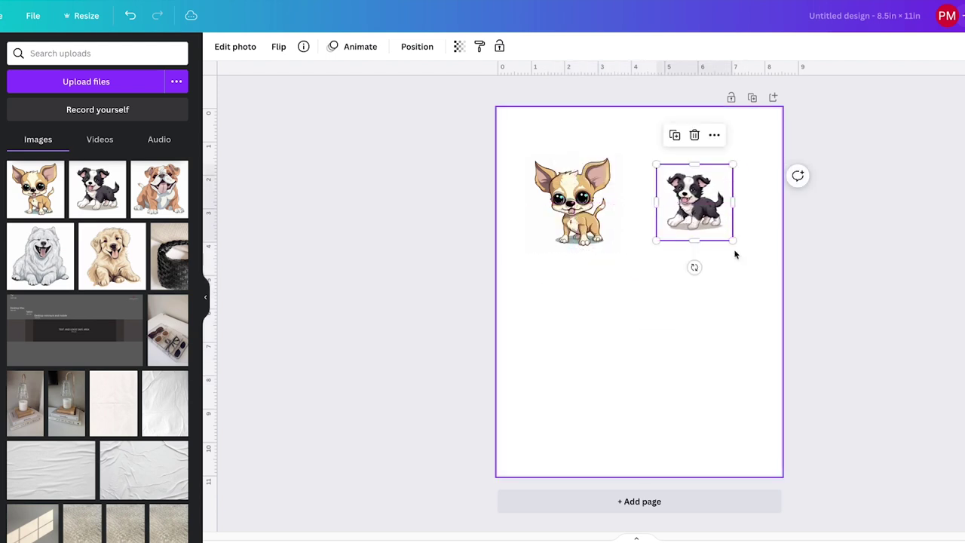
drag(732, 241, 751, 262)
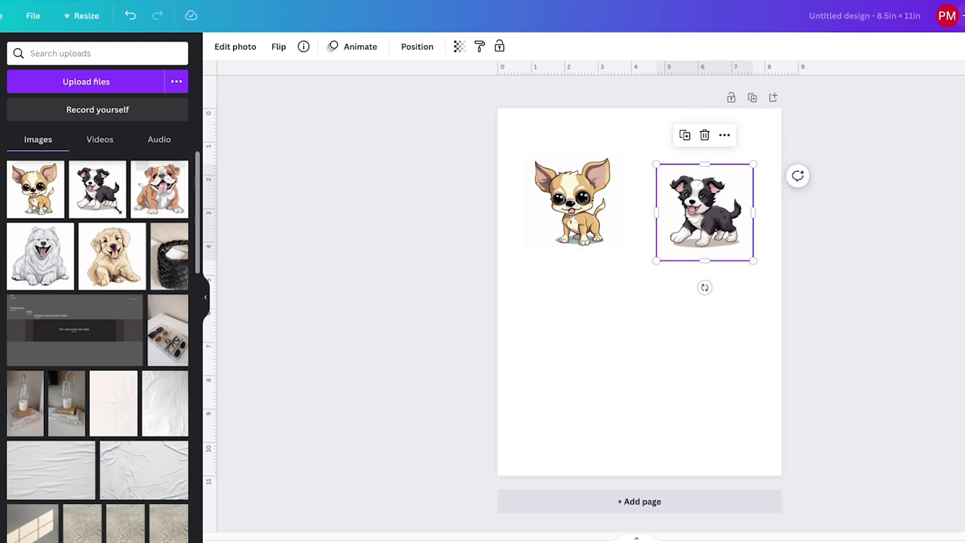
- Add the bulldog image, shrunk to about 3 in wide, directly below the Chihuahua
click(173, 196)
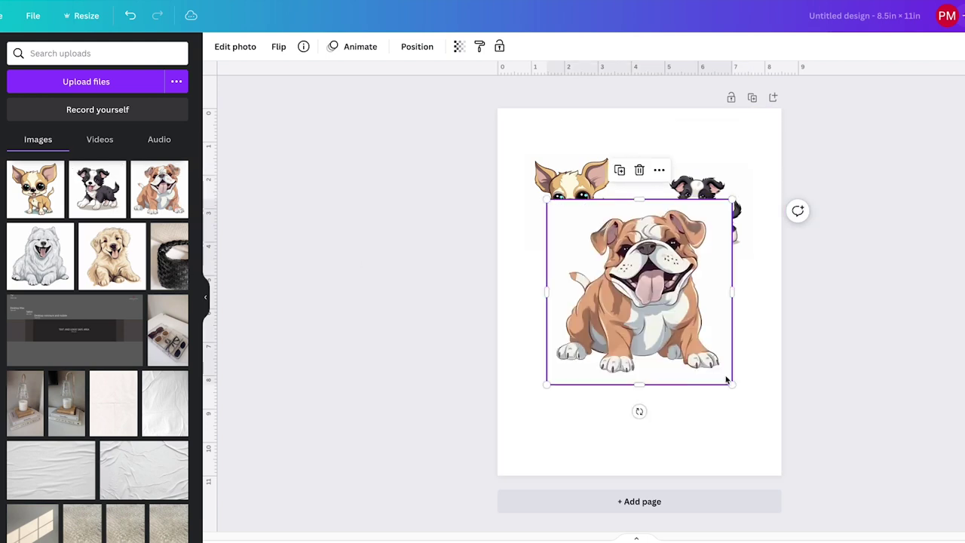
drag(730, 382, 648, 302)
drag(599, 275, 574, 340)
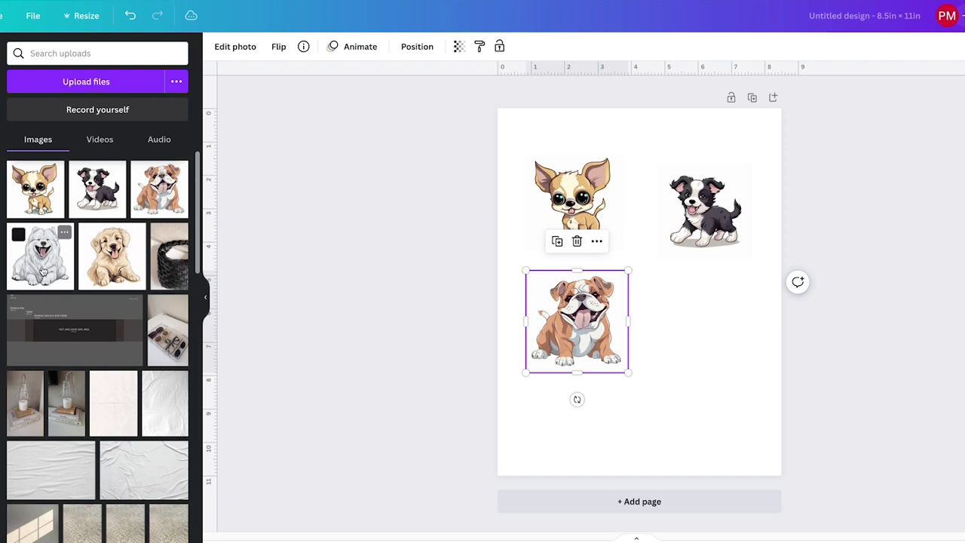
- Add the fluffy white dog image, shrunk to about 3.5 in wide, to the right of the bulldog
click(43, 272)
drag(732, 385, 657, 324)
drag(622, 266, 722, 330)
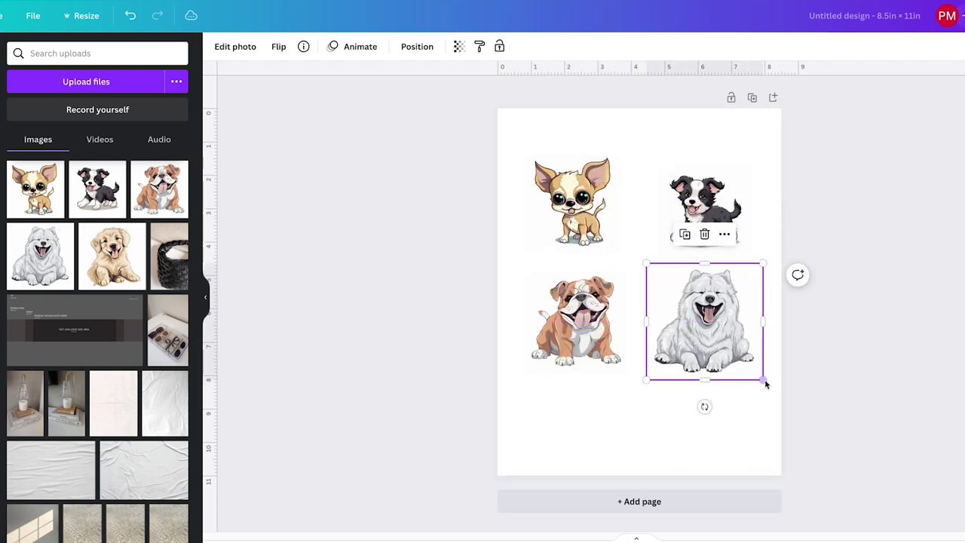
- Add the golden retriever puppy image, shrunk to about 3 in wide, below the two rows of dogs
click(117, 258)
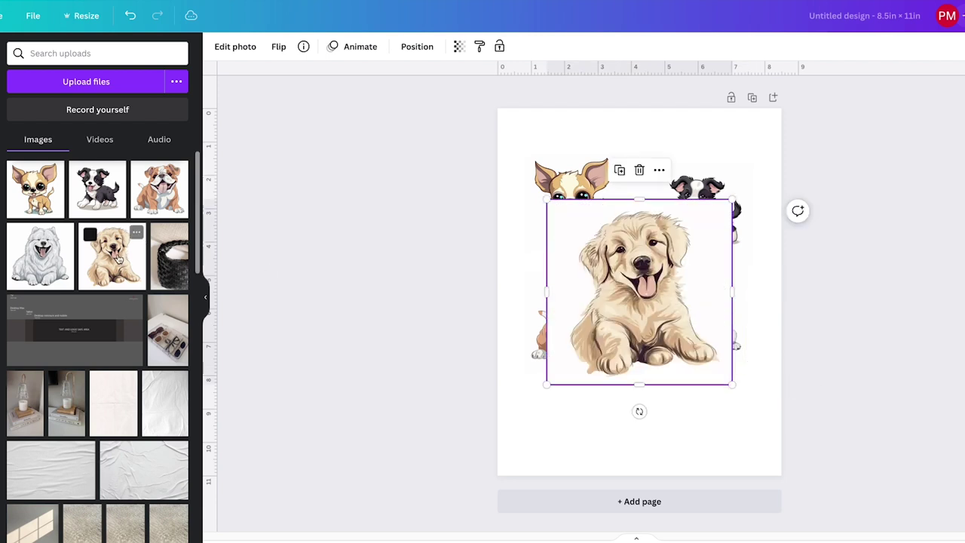
drag(732, 200, 652, 279)
drag(614, 306, 656, 389)
- Shift the four upper dogs higher on the page and move the golden retriever puppy into the left column
drag(571, 187, 570, 169)
drag(701, 208, 699, 183)
drag(577, 321, 581, 303)
drag(699, 316, 699, 291)
drag(646, 407, 594, 407)
- Fine-tune the golden retriever puppy's position below the bulldog to line up with the left column
key(ctrl+a)
click(578, 291)
drag(585, 379, 591, 375)
click(589, 187)
click(587, 287)
drag(588, 393, 586, 388)
click(676, 403)
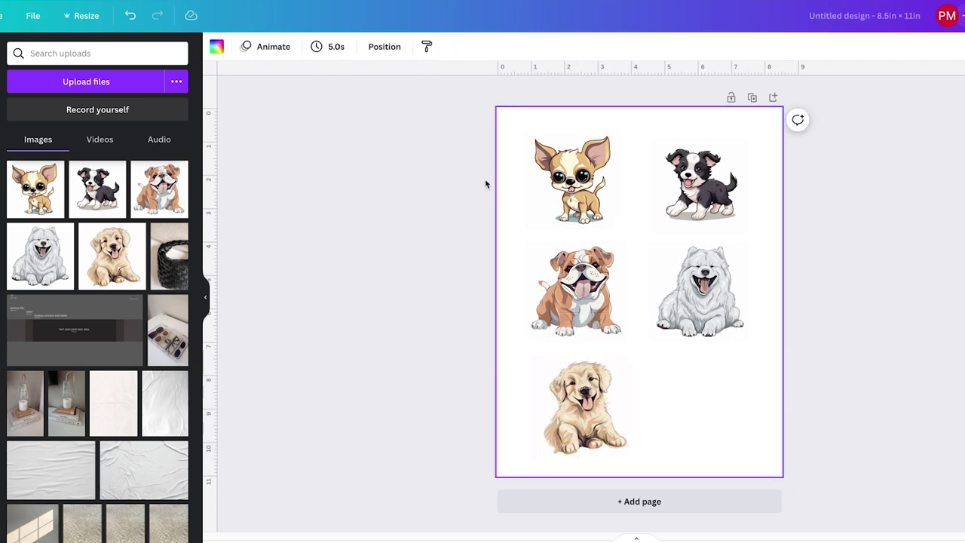